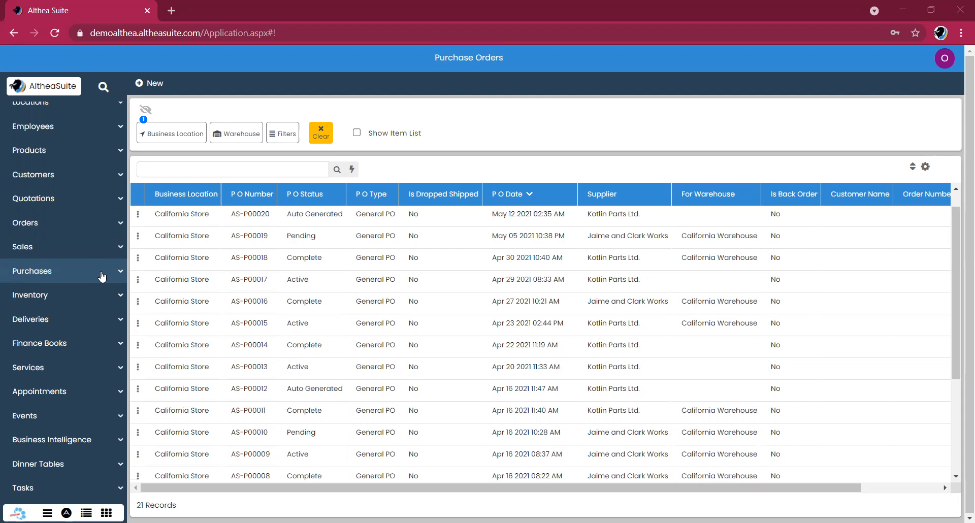
# Start a new purchase order and choose Kotlin Parts Ltd. as the supplier
pyautogui.click(84, 277)
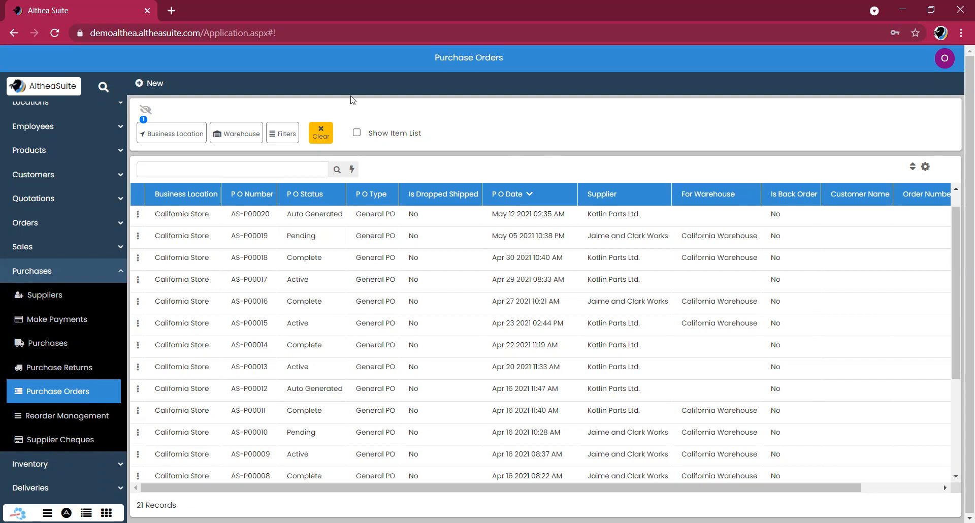
pyautogui.click(147, 84)
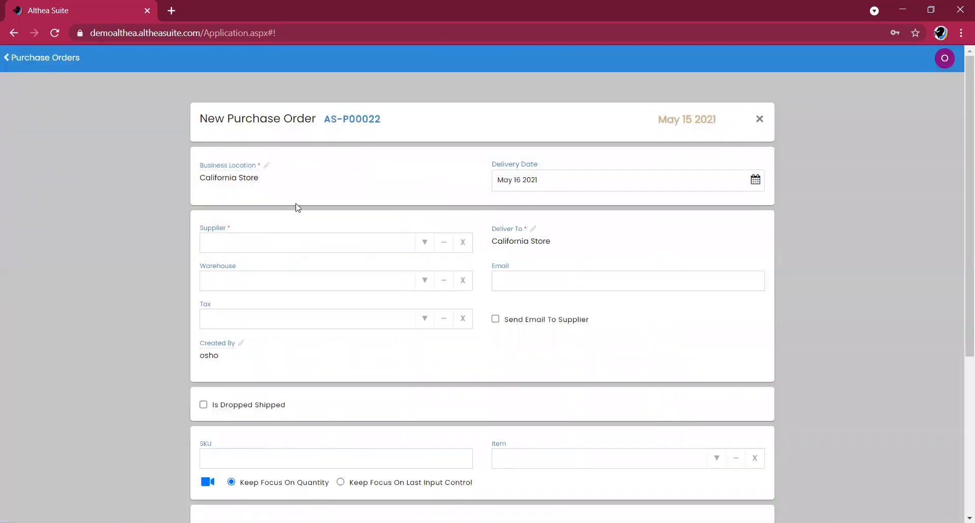
pyautogui.click(302, 242)
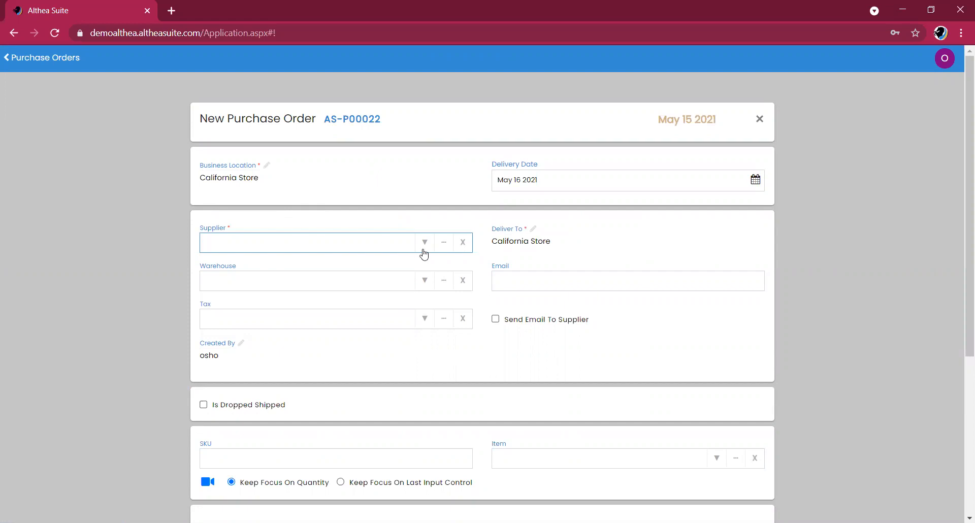
pyautogui.click(423, 254)
pyautogui.click(416, 266)
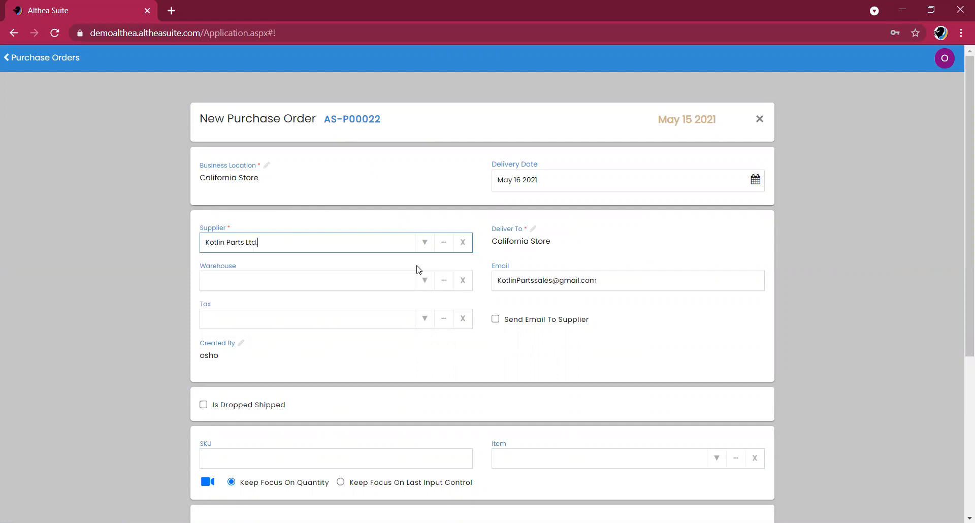
# Set the purchase order's warehouse to California Warehouse
pyautogui.click(577, 248)
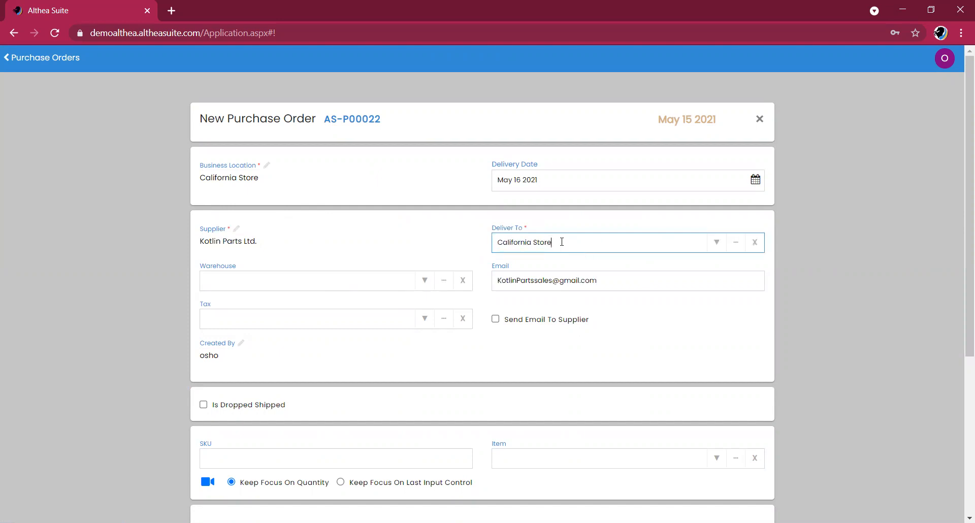
pyautogui.click(425, 285)
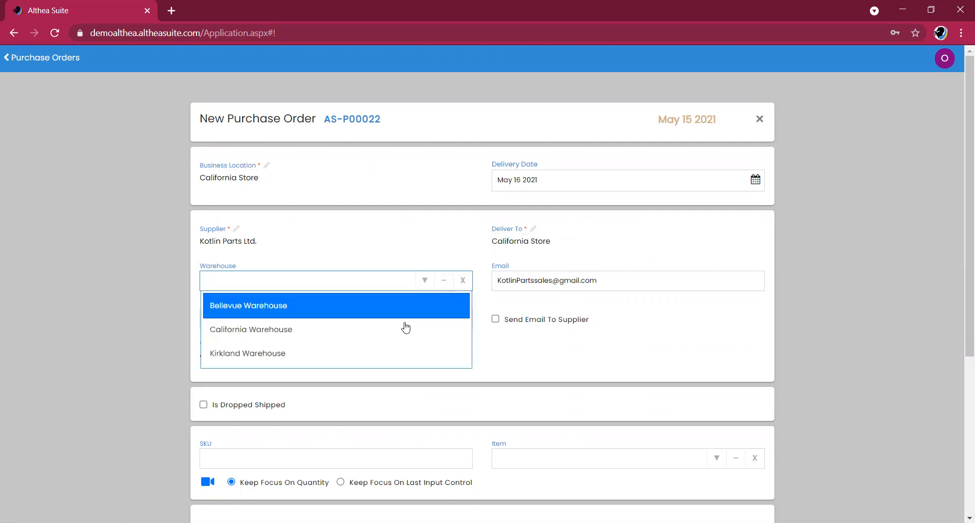
pyautogui.click(404, 334)
pyautogui.click(450, 247)
pyautogui.click(569, 281)
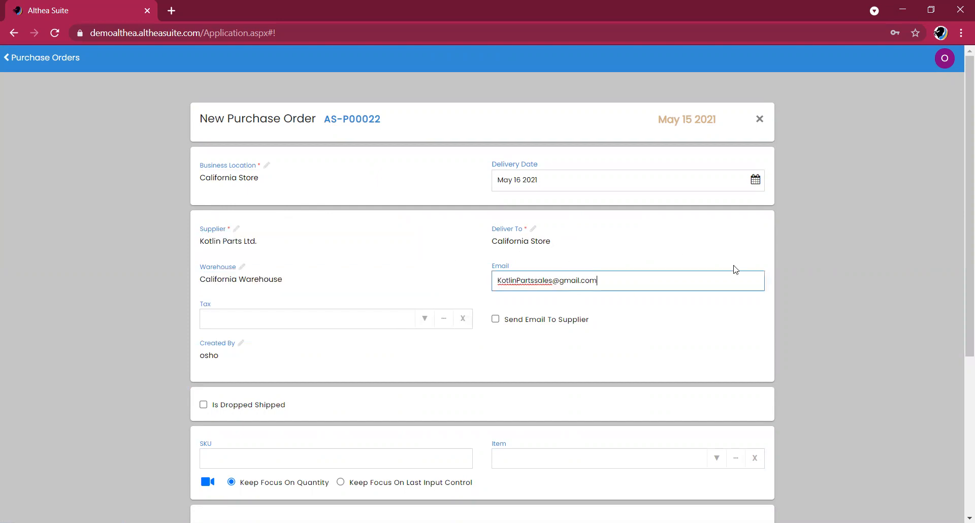
pyautogui.scroll(-3, 961, 222)
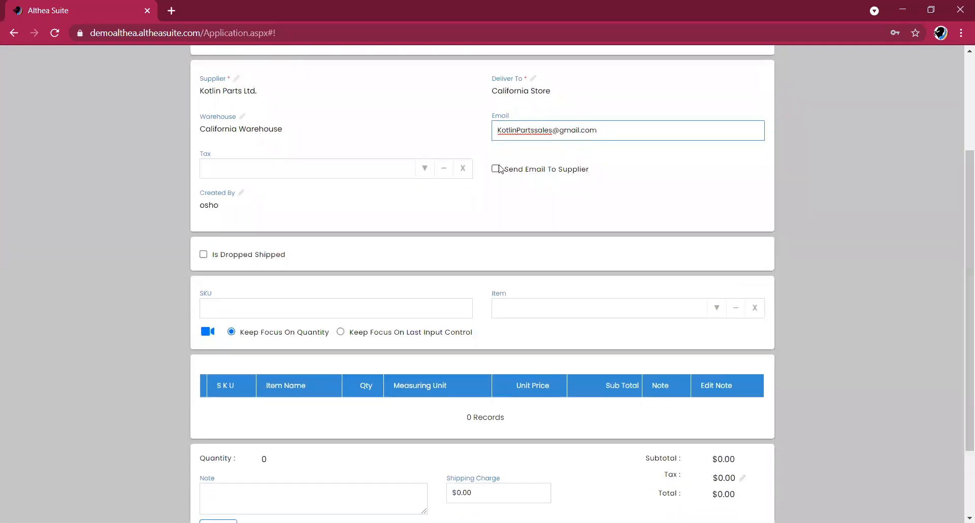
pyautogui.click(496, 170)
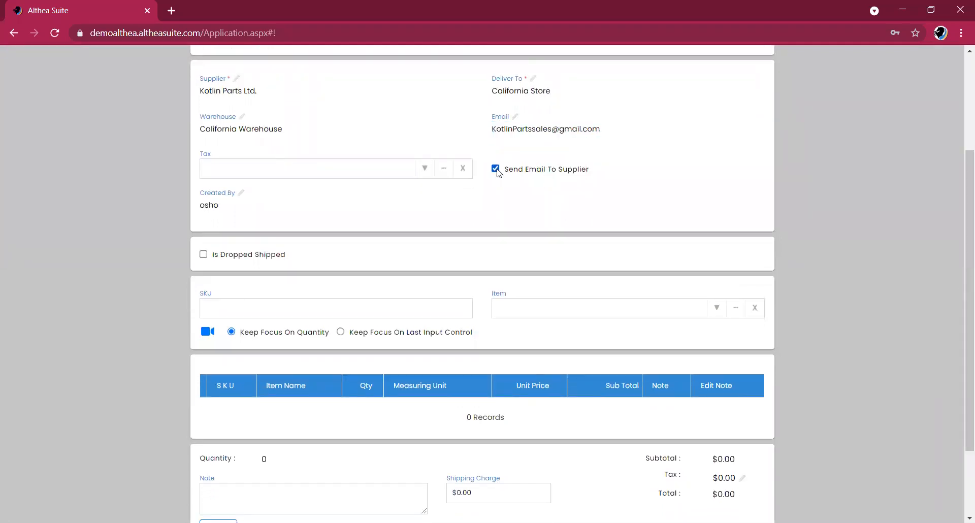
pyautogui.click(496, 171)
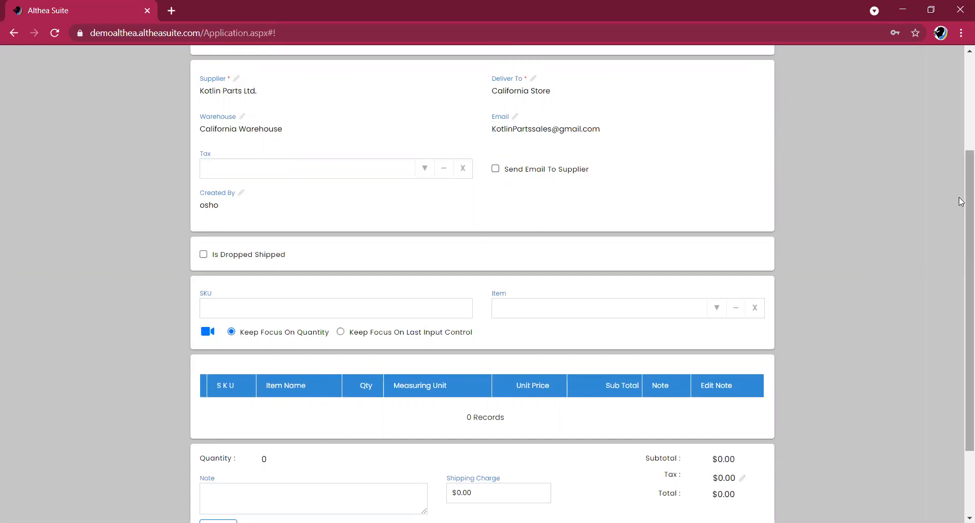
# Add the items Aircraft Door Bolt Pin and Bed 6x4 Black A to the purchase order
pyautogui.moveTo(960, 201); pyautogui.dragTo(960, 250)
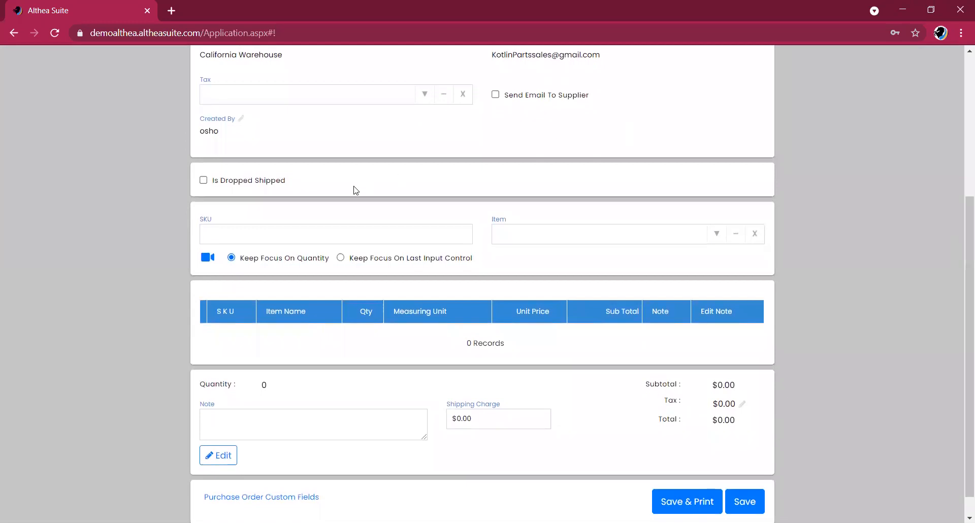
pyautogui.click(357, 227)
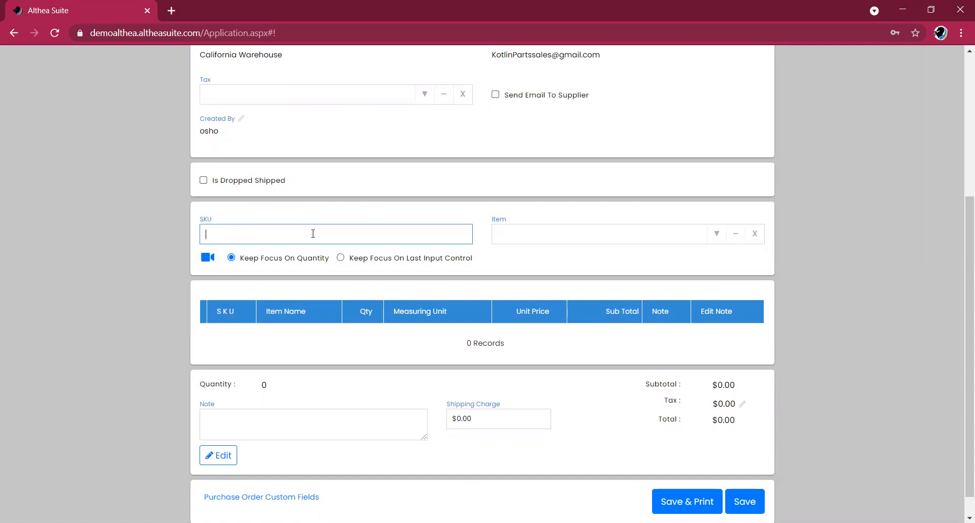
pyautogui.click(551, 232)
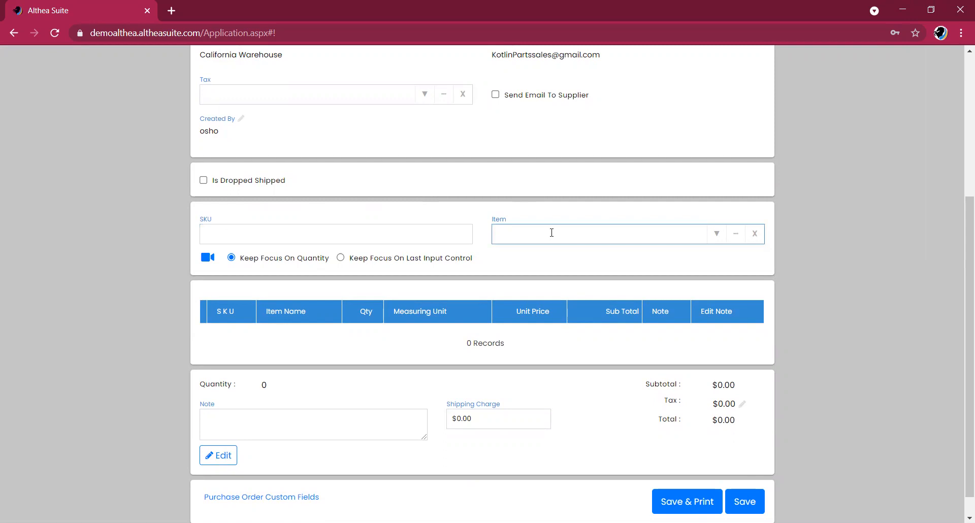
pyautogui.click(712, 234)
pyautogui.click(718, 282)
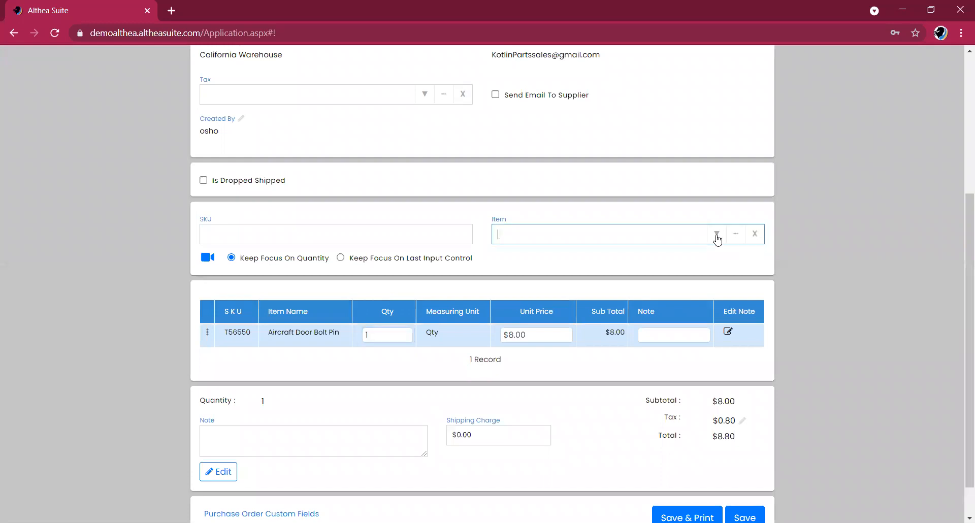
pyautogui.click(716, 234)
pyautogui.click(698, 344)
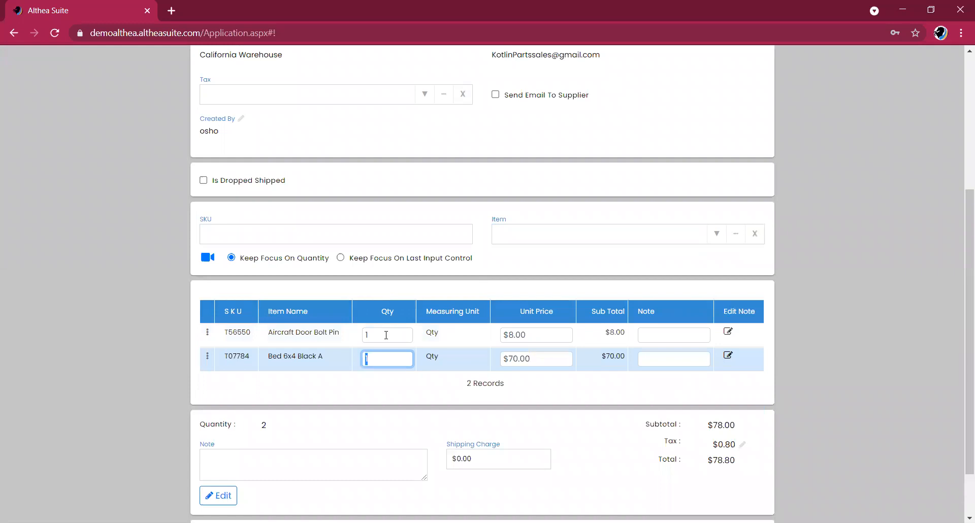
# Set the quantity to 40 for Aircraft Door Bolt Pin and 15 for Bed 6x4 Black A
pyautogui.click(386, 335)
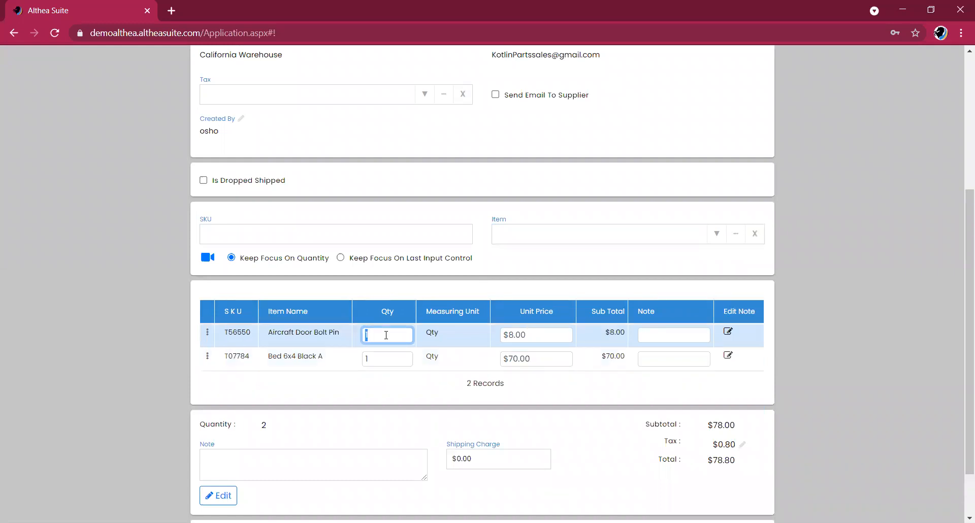
pyautogui.write('40')
pyautogui.click(389, 355)
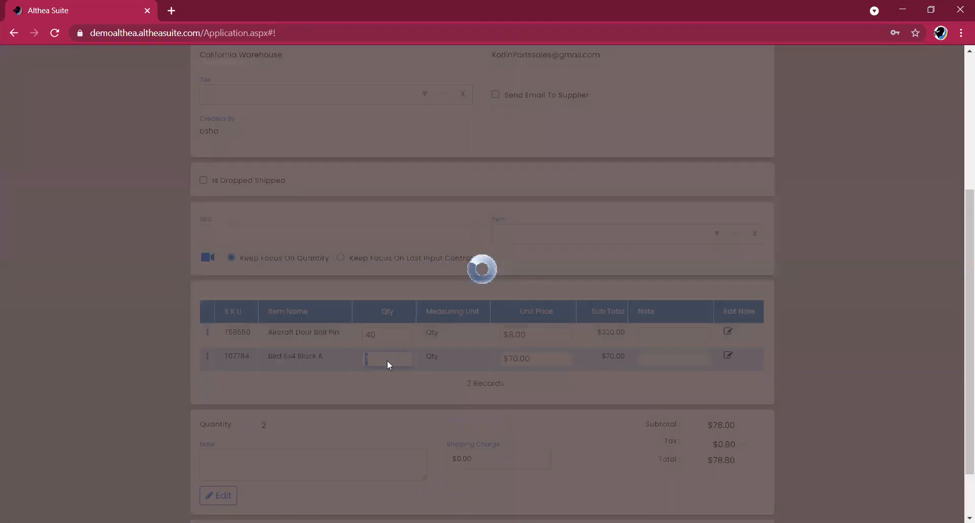
pyautogui.write('15')
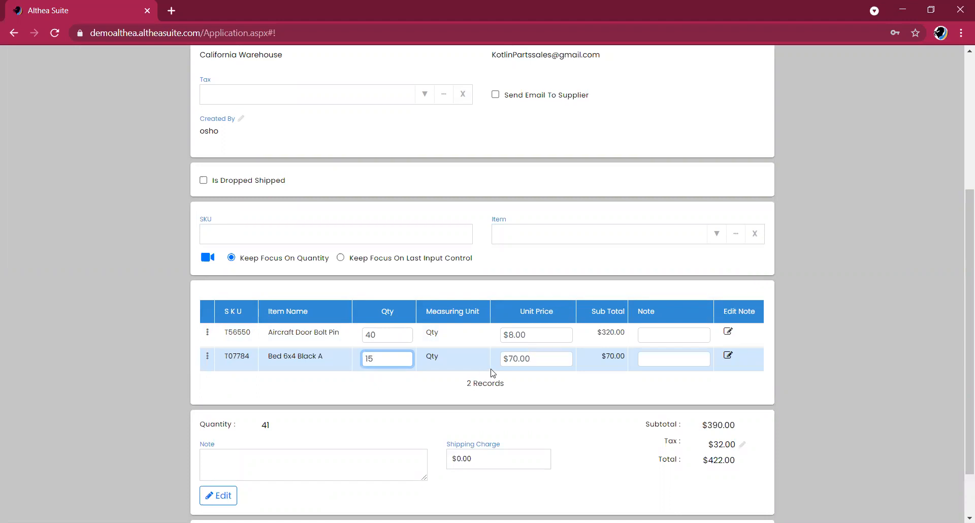
# Set the unit price of Aircraft Door Bolt Pin to $10.00
pyautogui.click(555, 338)
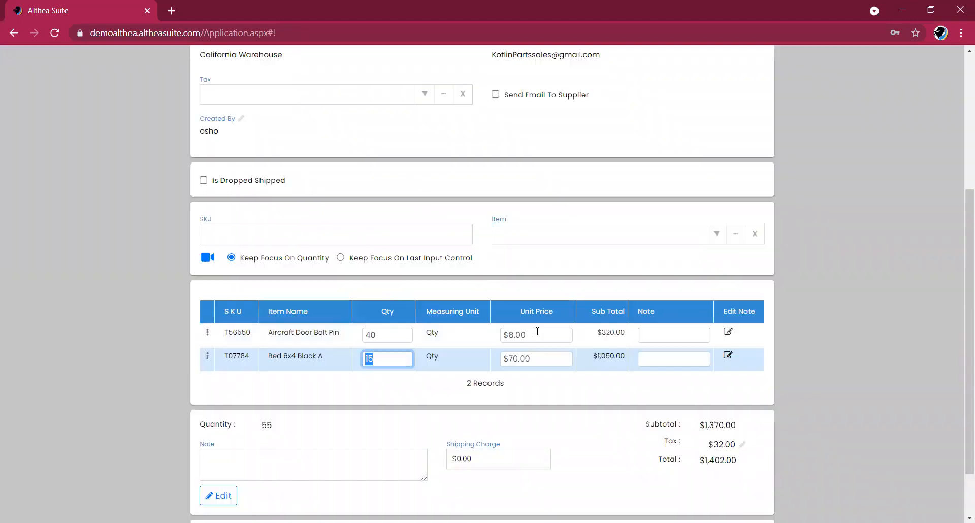
pyautogui.click(537, 331)
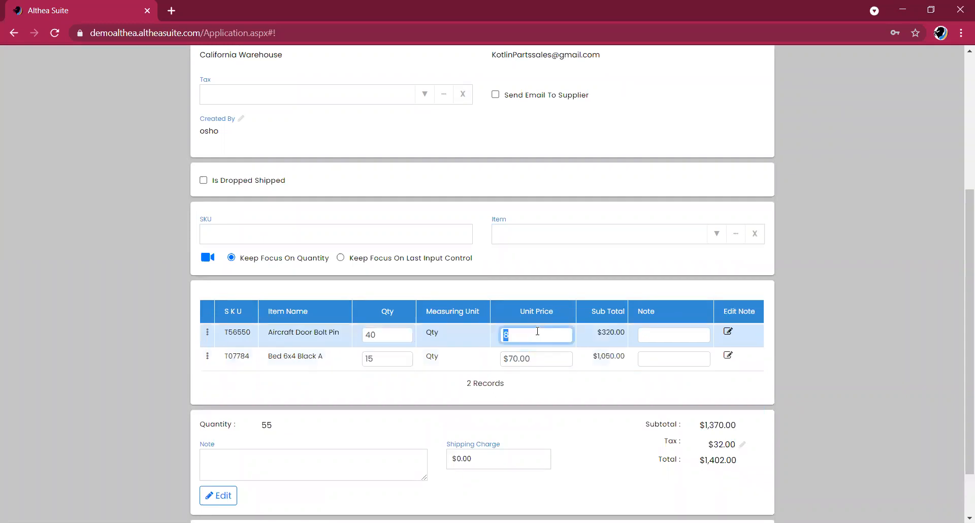
pyautogui.write('10')
pyautogui.click(673, 334)
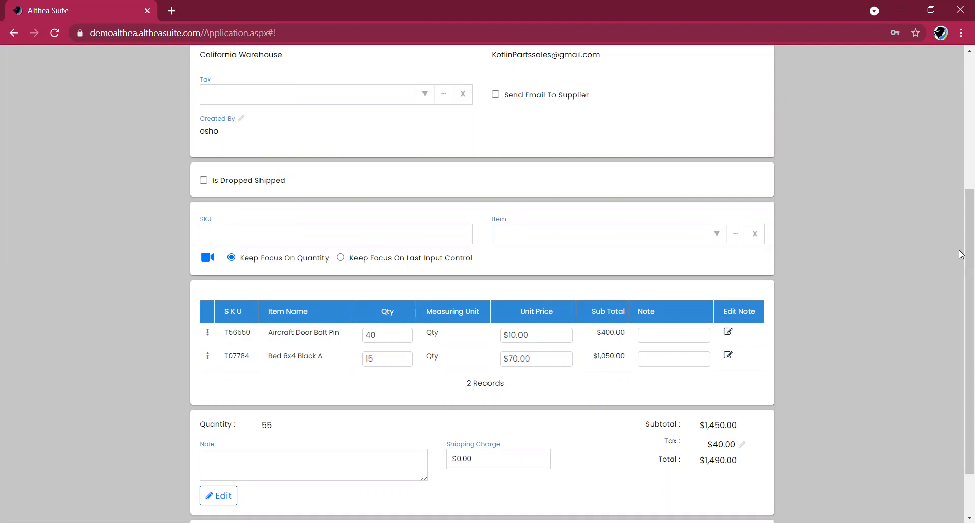
pyautogui.scroll(-1, 963, 284)
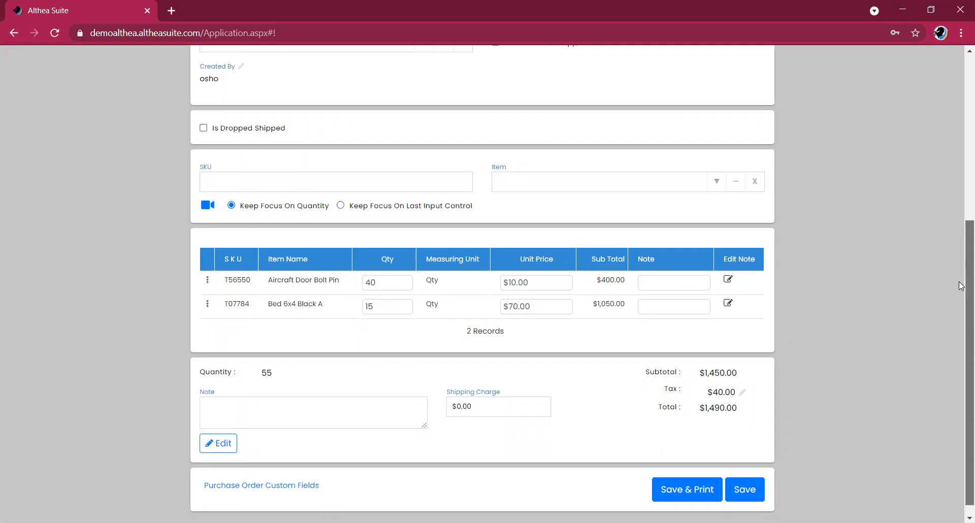
pyautogui.moveTo(959, 283); pyautogui.dragTo(960, 221)
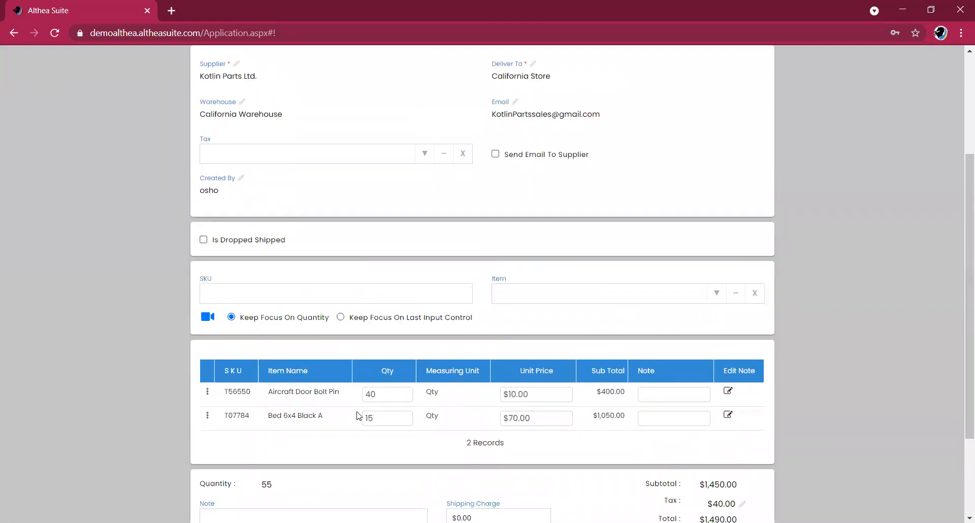
pyautogui.moveTo(696, 340); pyautogui.dragTo(529, 399)
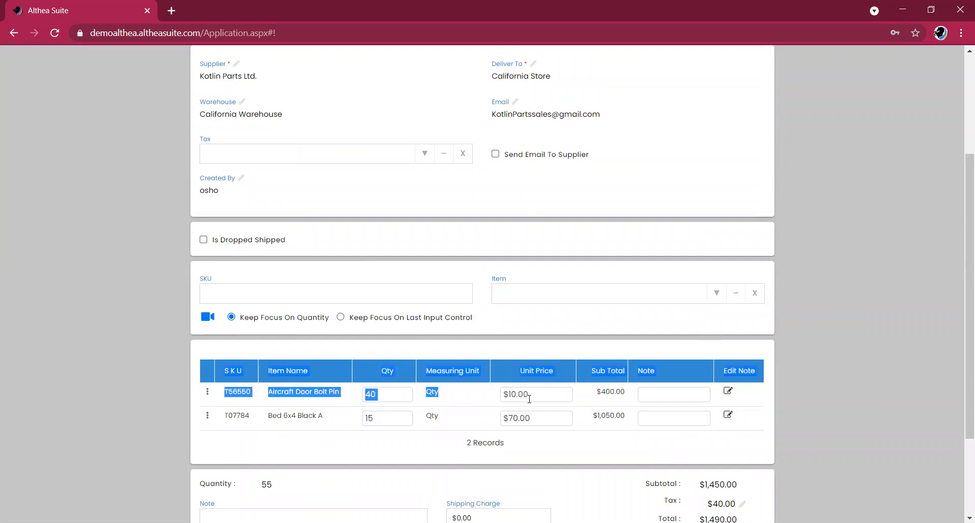
pyautogui.click(542, 350)
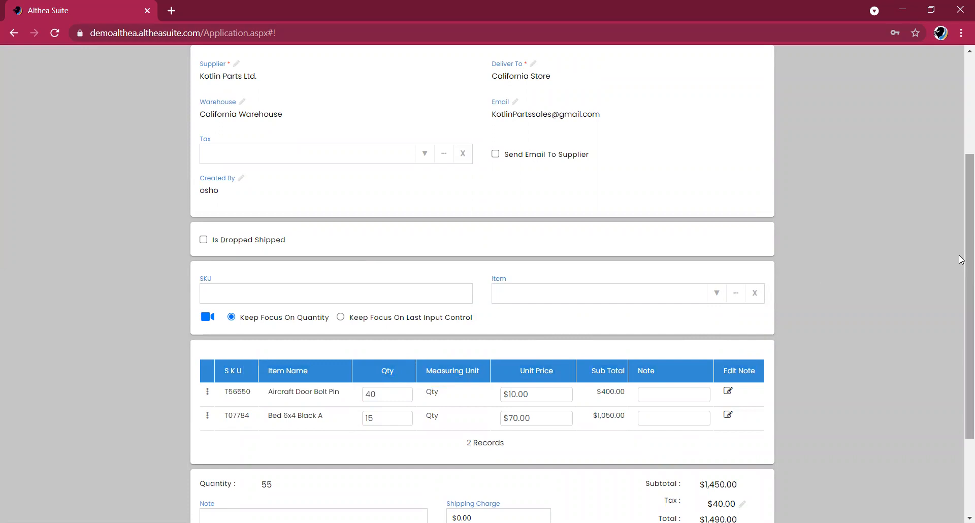
# Mark the purchase order as drop shipped and open the fields for specifying the shipping address manually
pyautogui.click(204, 241)
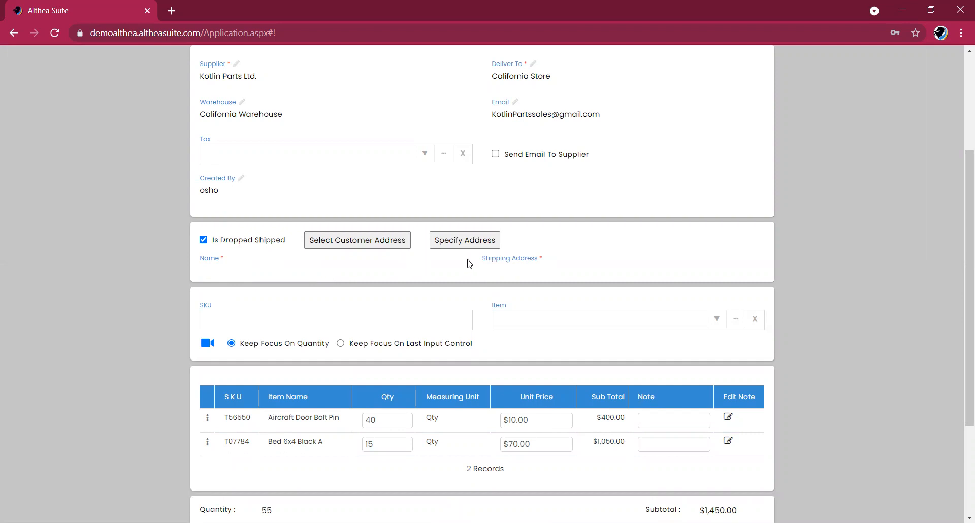
pyautogui.click(479, 245)
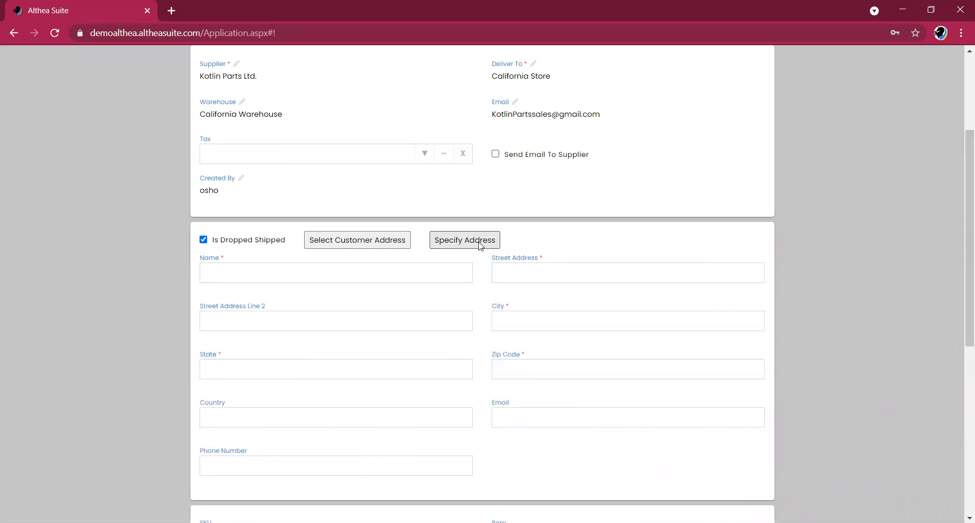
pyautogui.click(381, 264)
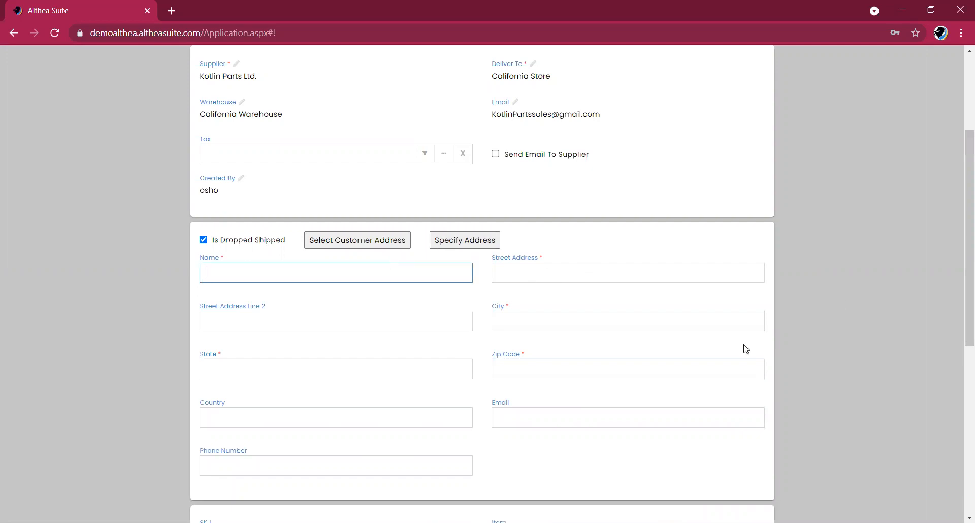
pyautogui.moveTo(959, 236)
pyautogui.mouseDown()
pyautogui.moveTo(959, 298)
pyautogui.moveTo(959, 249)
pyautogui.mouseUp()
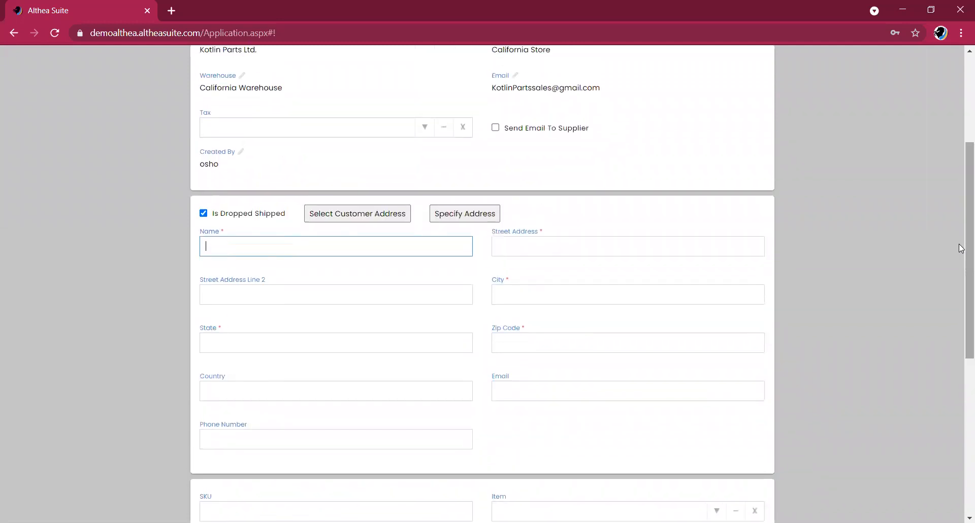
pyautogui.click(477, 218)
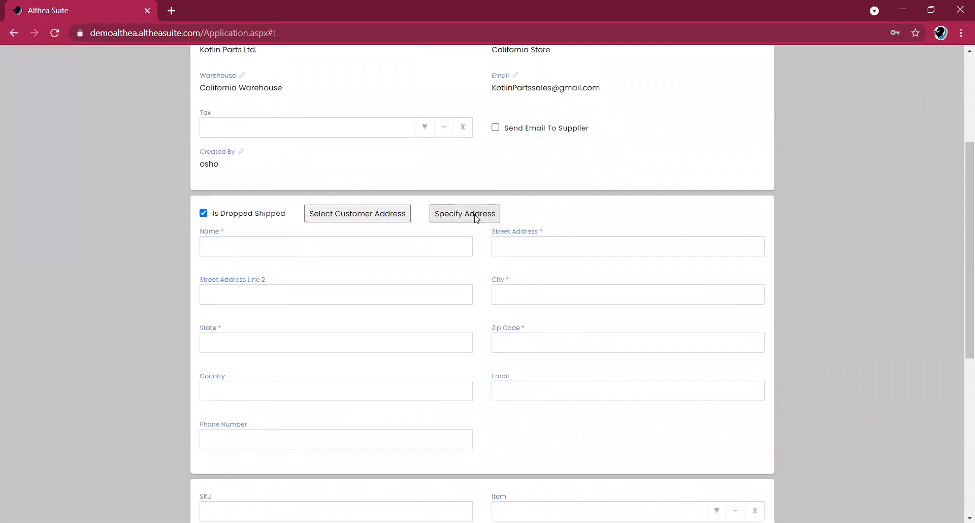
# Switch the drop shipment to an existing customer's address and choose the fourth customer in the list
pyautogui.click(374, 219)
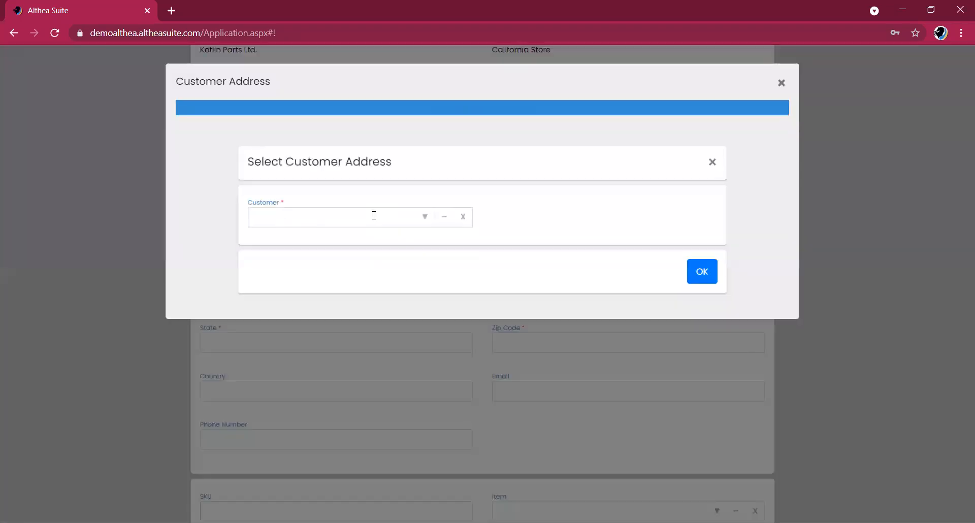
pyautogui.click(426, 217)
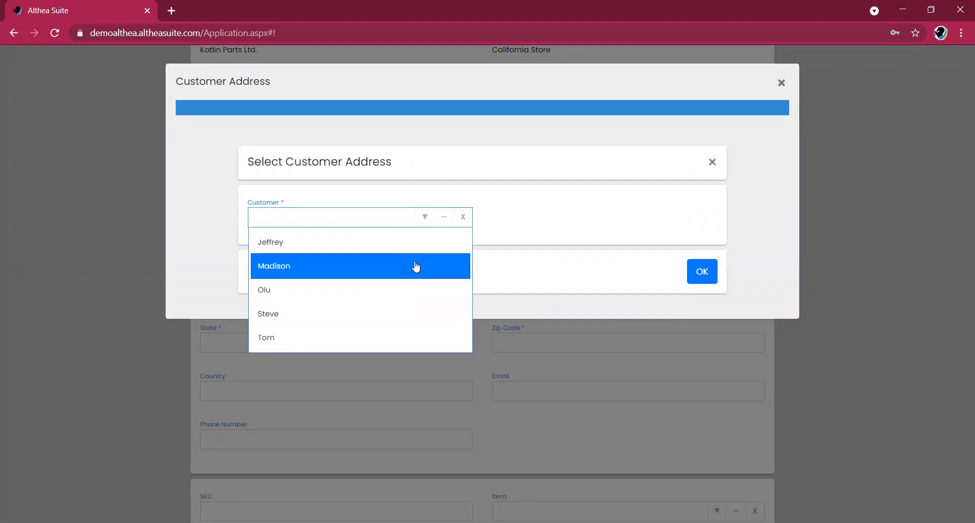
pyautogui.click(414, 315)
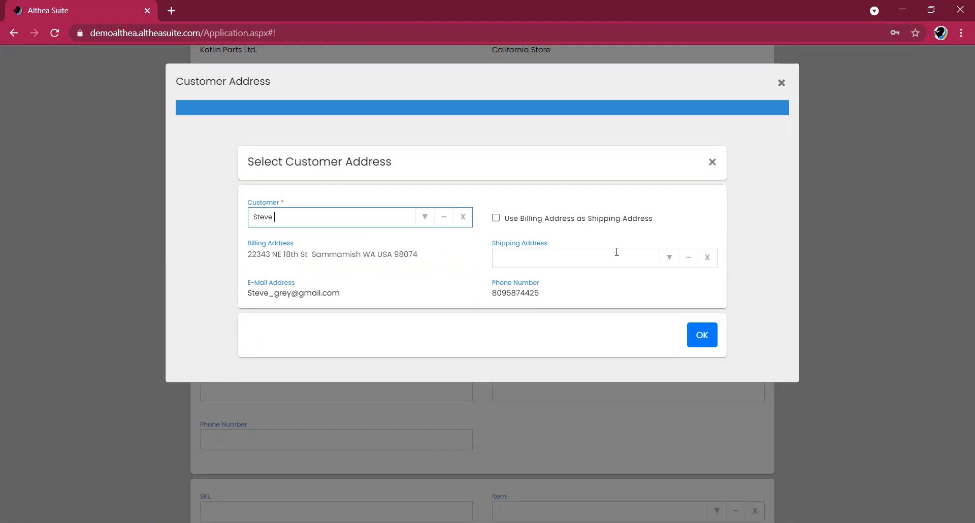
# Use the customer's billing address as the shipping address and confirm the address selection
pyautogui.click(671, 261)
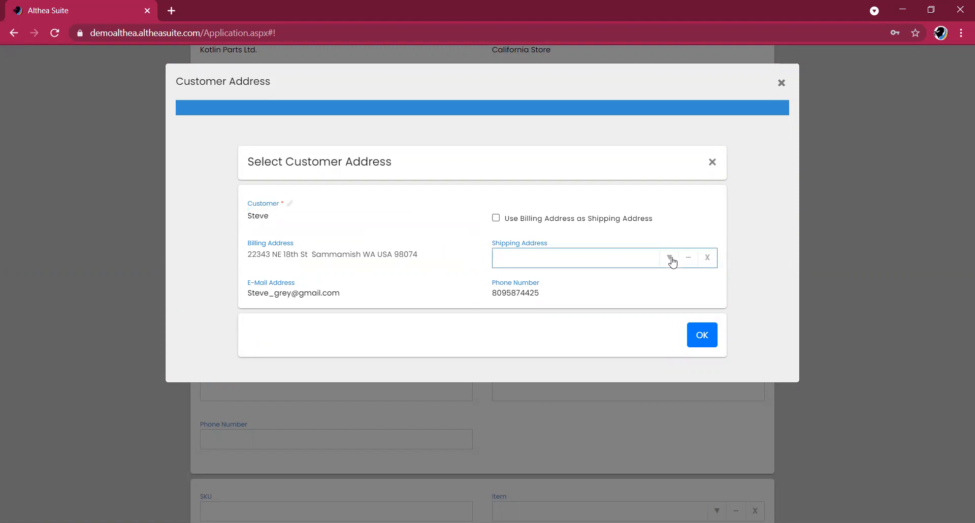
pyautogui.click(670, 258)
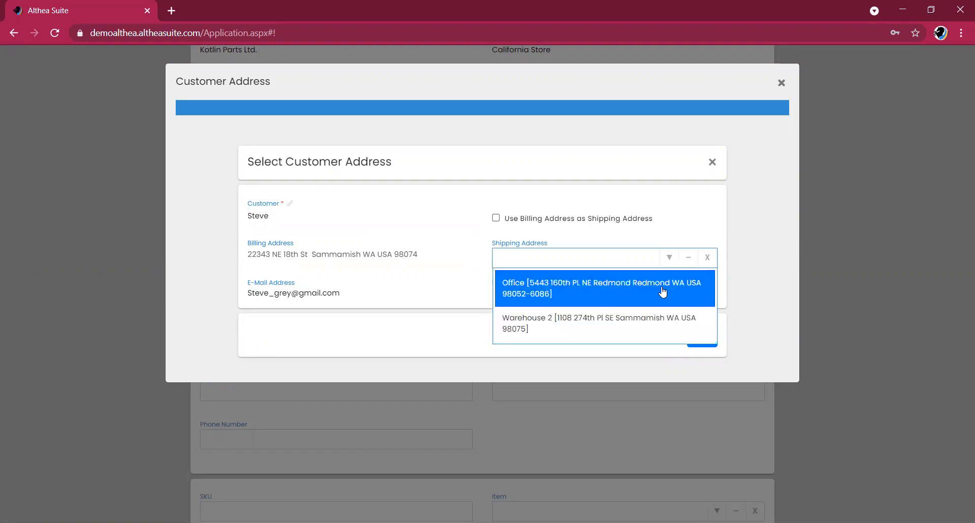
pyautogui.click(495, 222)
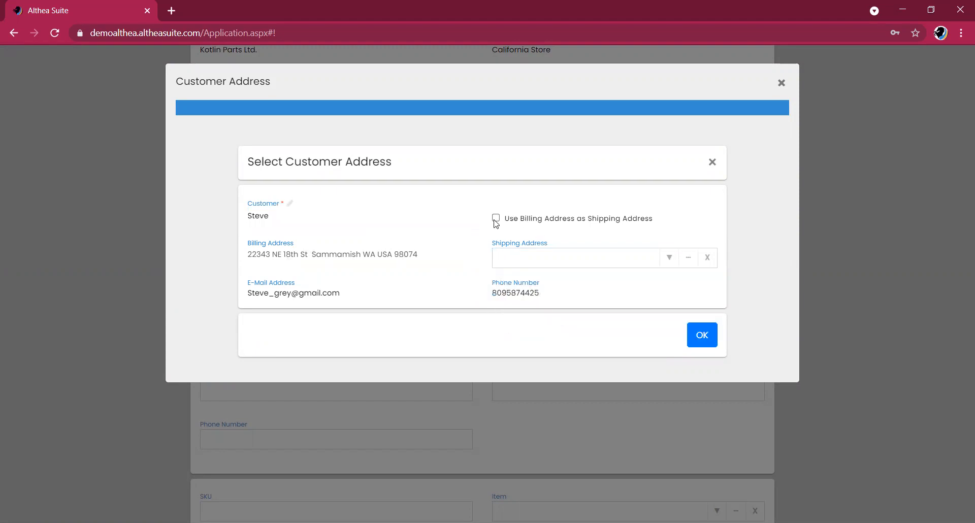
pyautogui.click(495, 219)
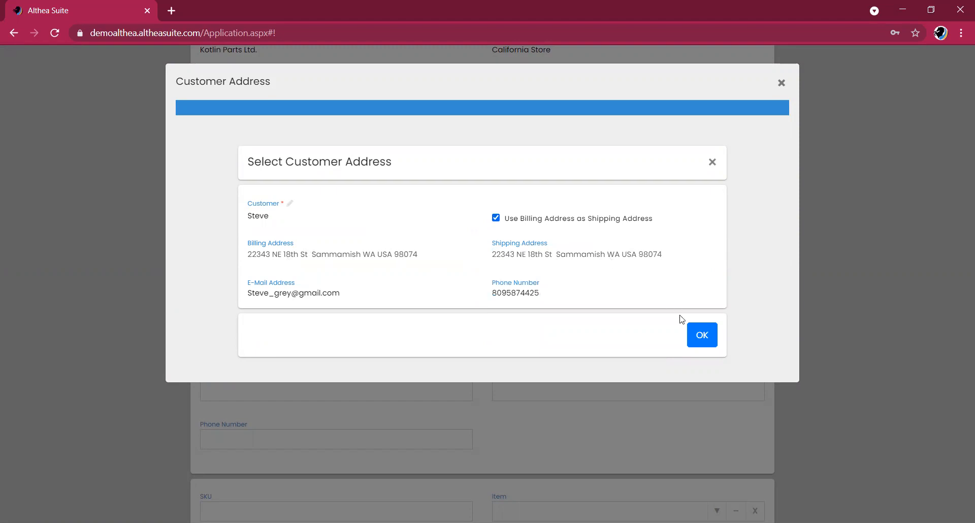
pyautogui.click(702, 335)
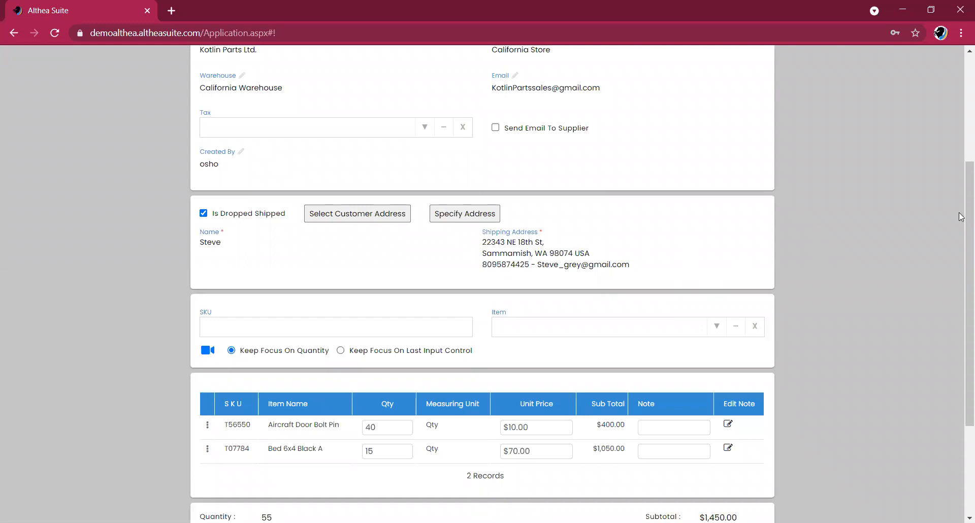
# Set the purchase order's shipping charge to $10.00, leave the note empty and save the order without printing
pyautogui.scroll(-3, 960, 217)
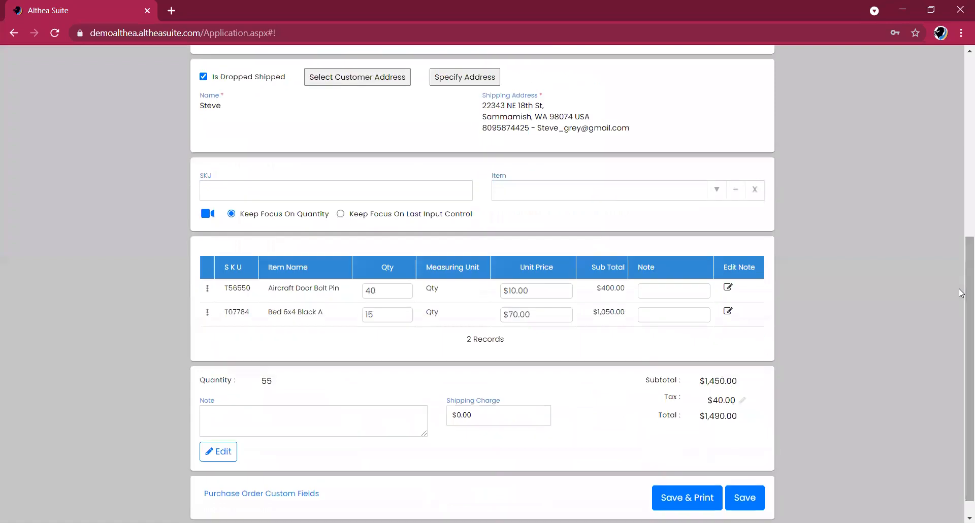
pyautogui.scroll(-1, 960, 313)
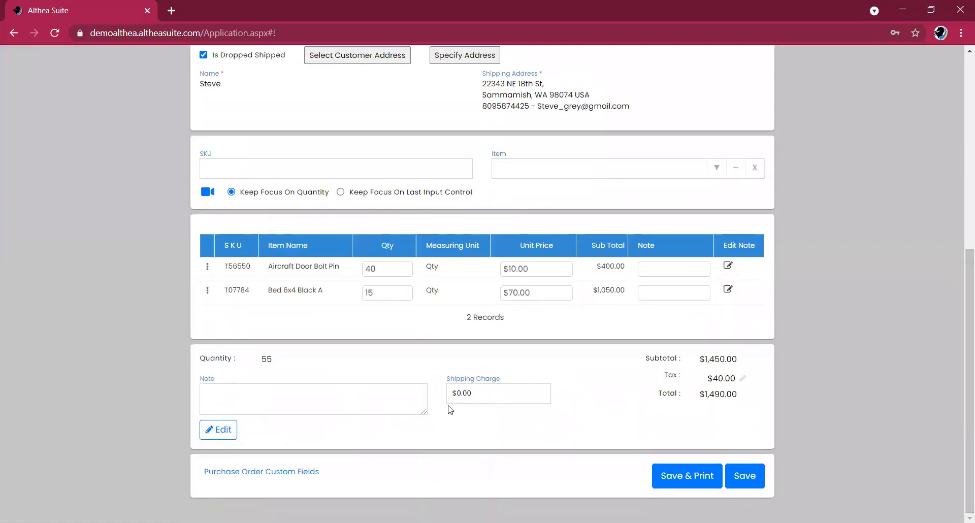
pyautogui.click(474, 395)
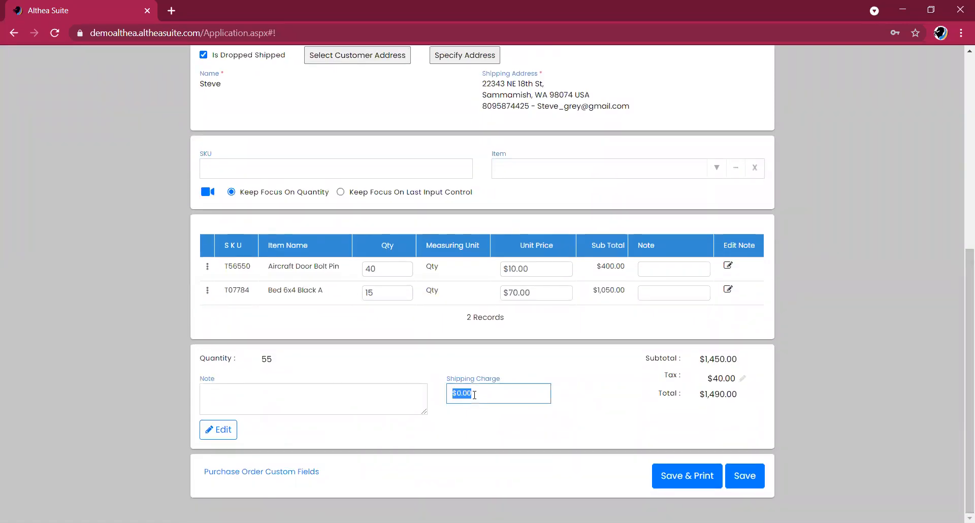
pyautogui.write('3')
pyautogui.write('0')
pyautogui.click(332, 394)
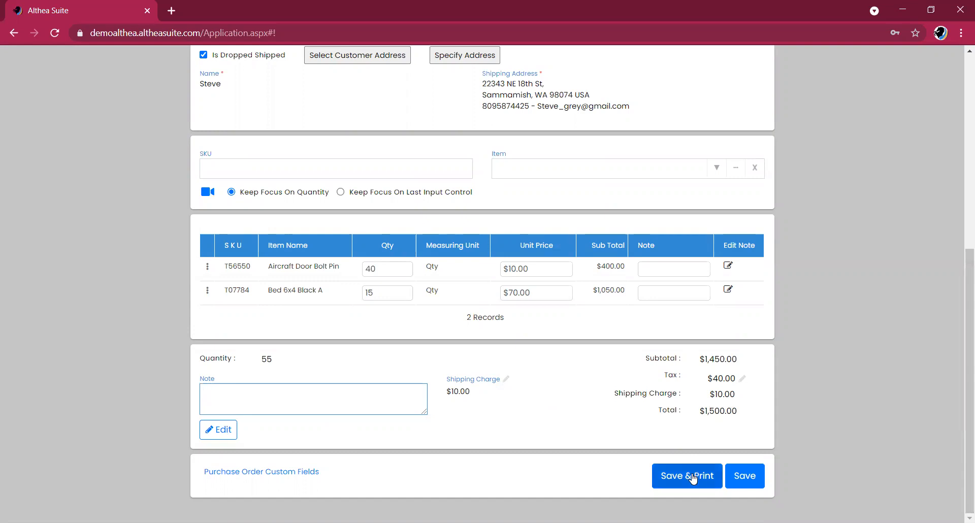
pyautogui.click(740, 477)
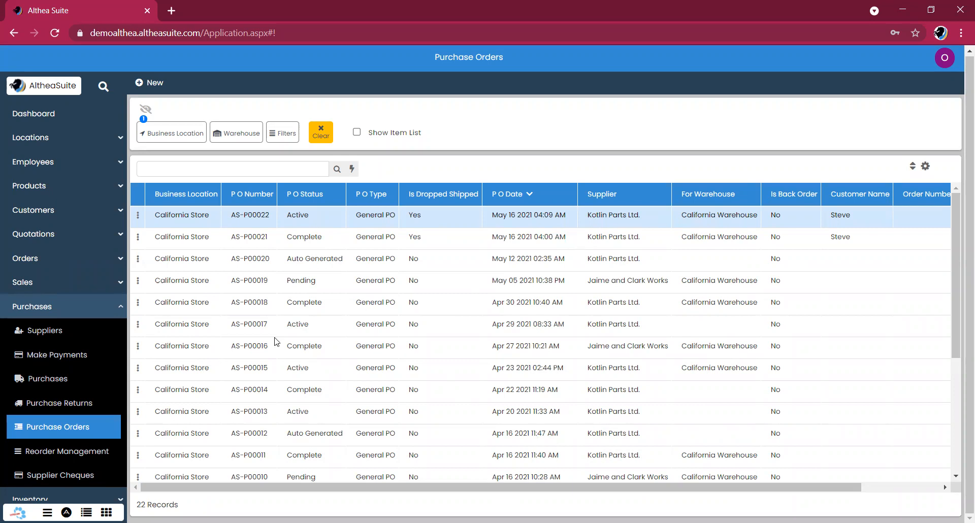
# Start creating a purchase from the newest active drop-shipped purchase order to Kotlin Parts Ltd
pyautogui.click(218, 241)
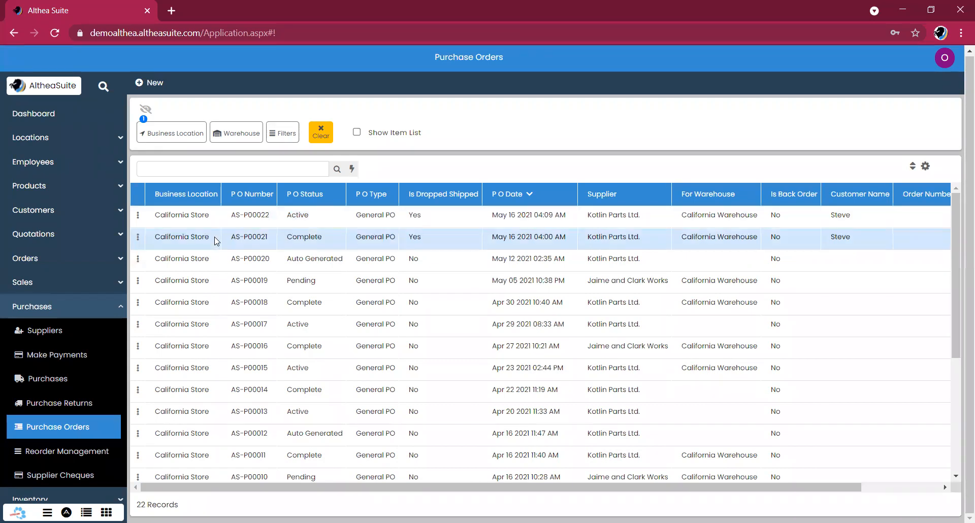
pyautogui.click(198, 217)
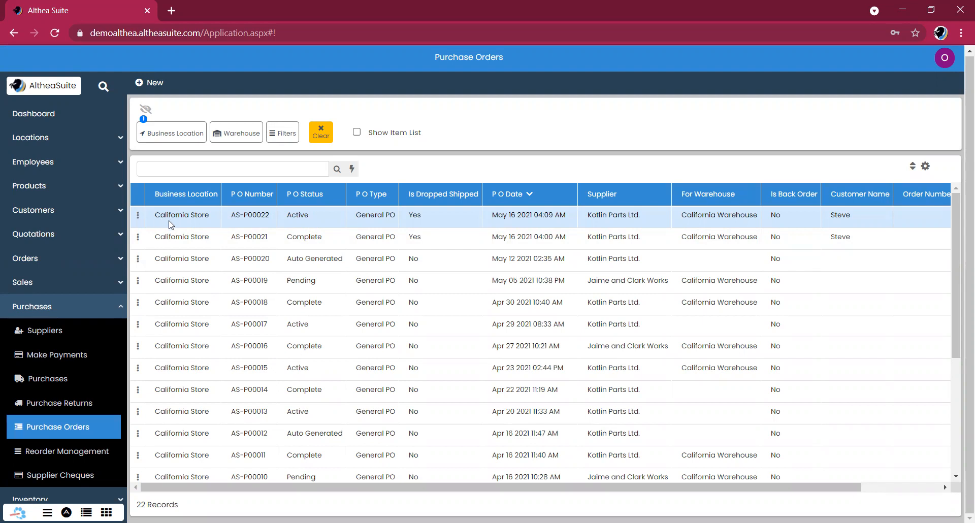
pyautogui.click(137, 216)
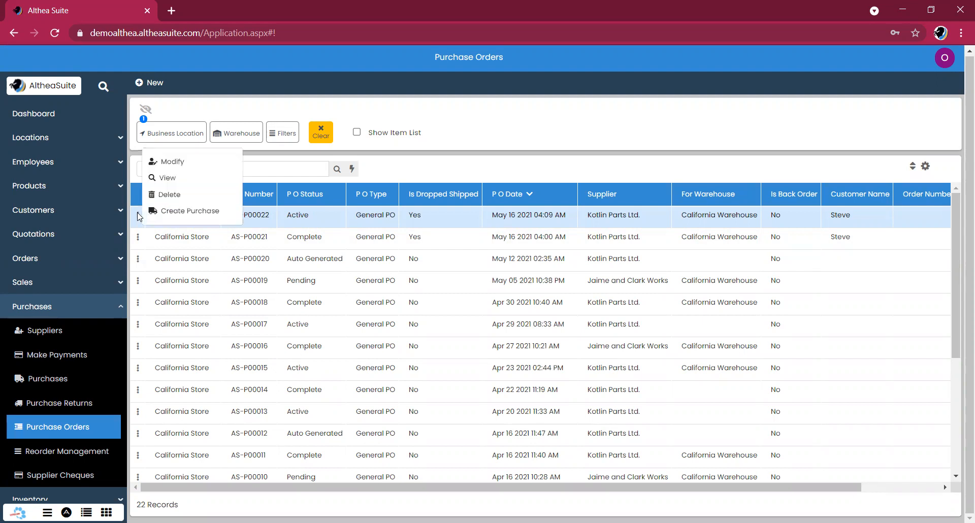
pyautogui.click(175, 212)
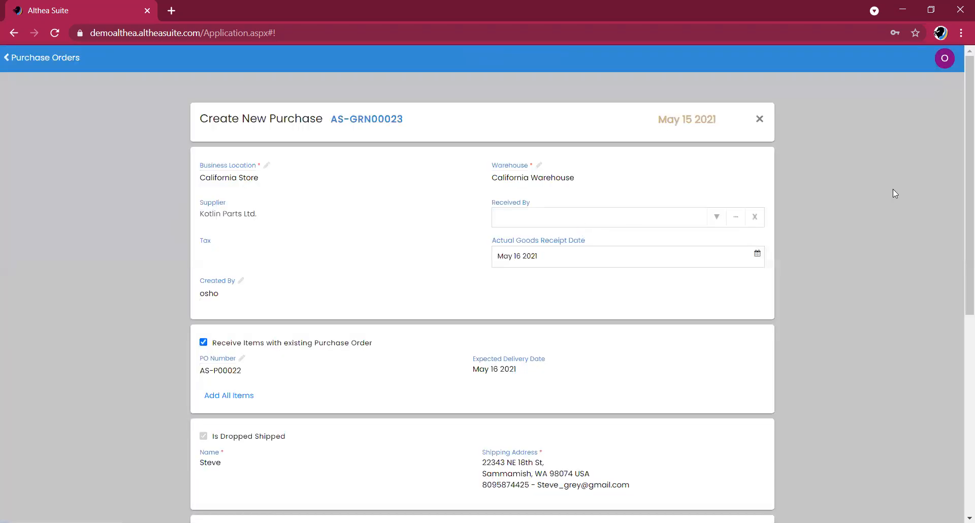
# Review the quantities of Aircraft Door Bolt Pin and Bed 6x4 Black A and create the purchase
pyautogui.moveTo(961, 159); pyautogui.dragTo(959, 249)
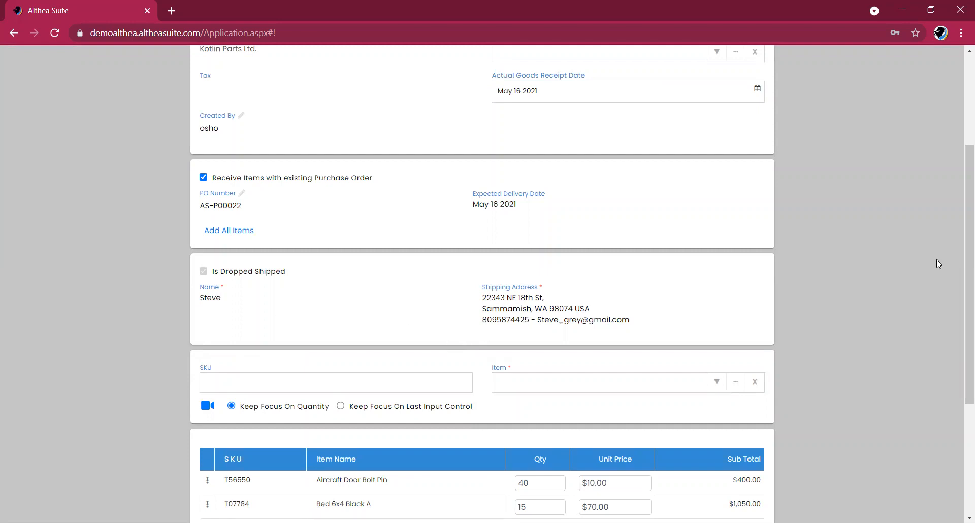
pyautogui.moveTo(965, 268); pyautogui.dragTo(959, 355)
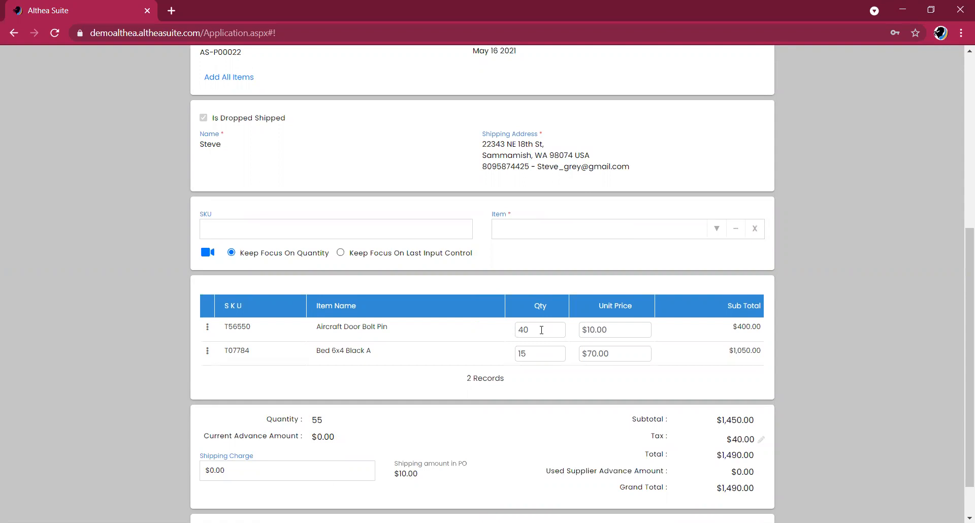
pyautogui.click(541, 330)
pyautogui.click(532, 357)
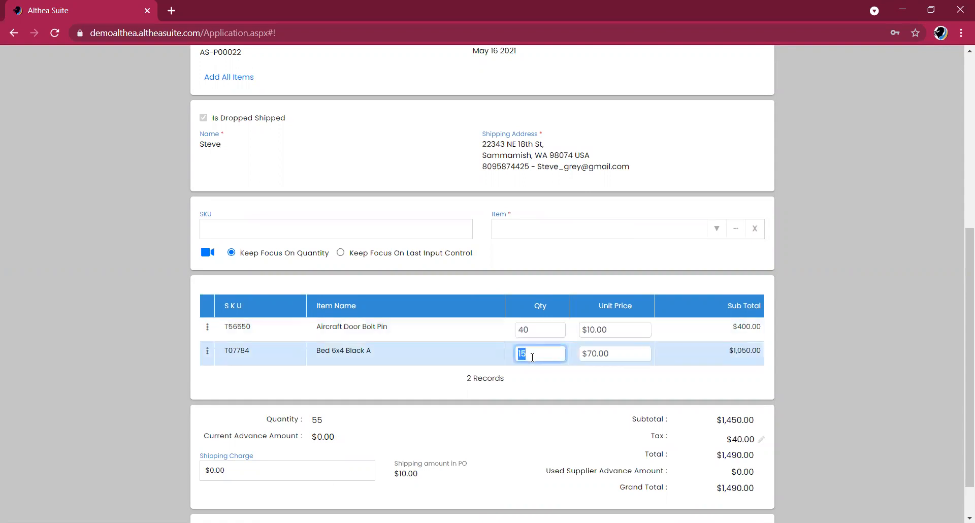
pyautogui.click(539, 331)
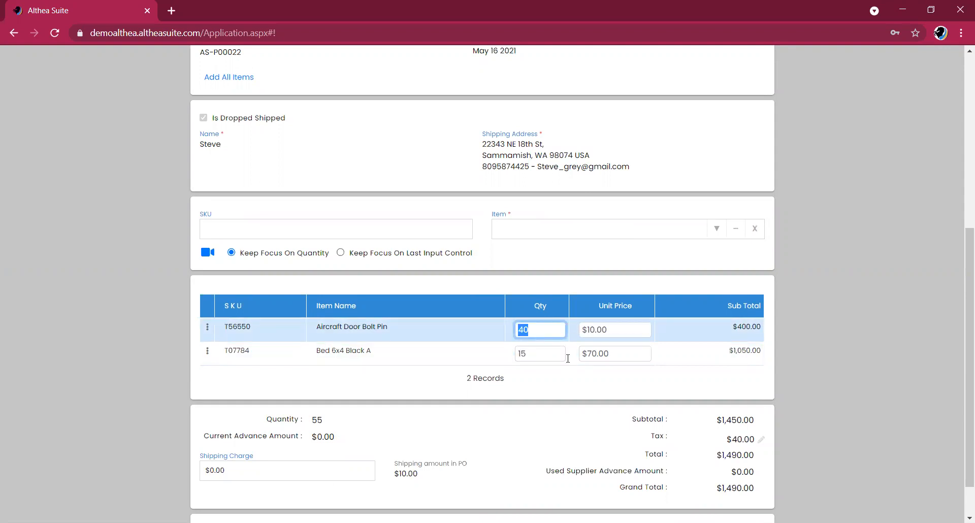
pyautogui.scroll(-2, 959, 333)
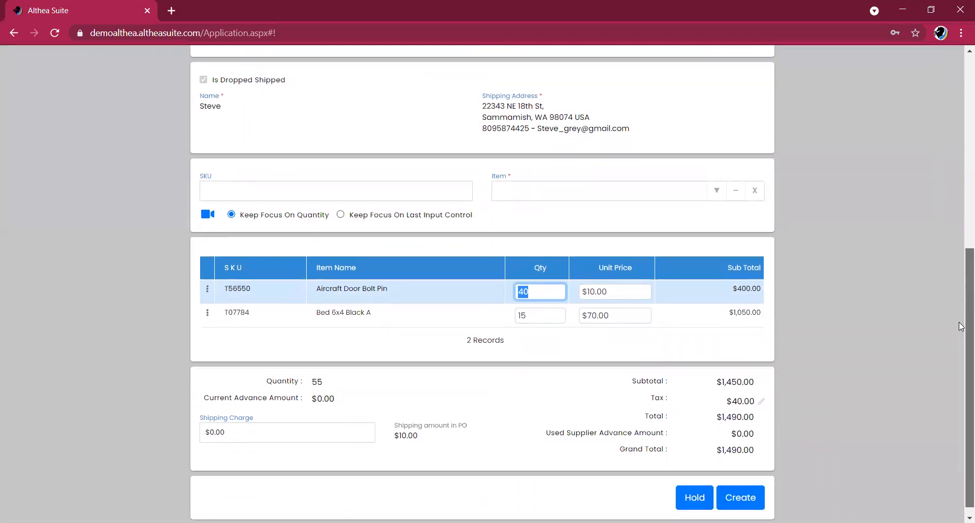
pyautogui.click(706, 439)
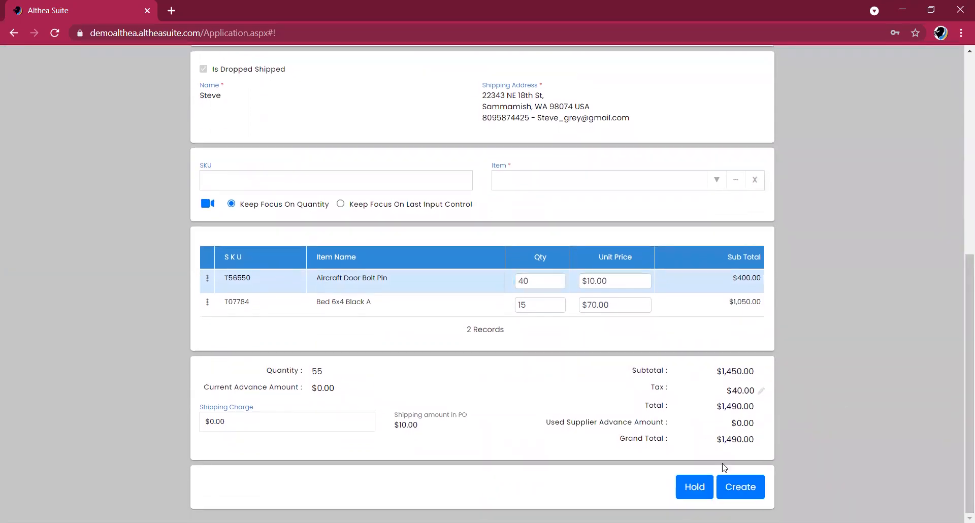
pyautogui.click(739, 491)
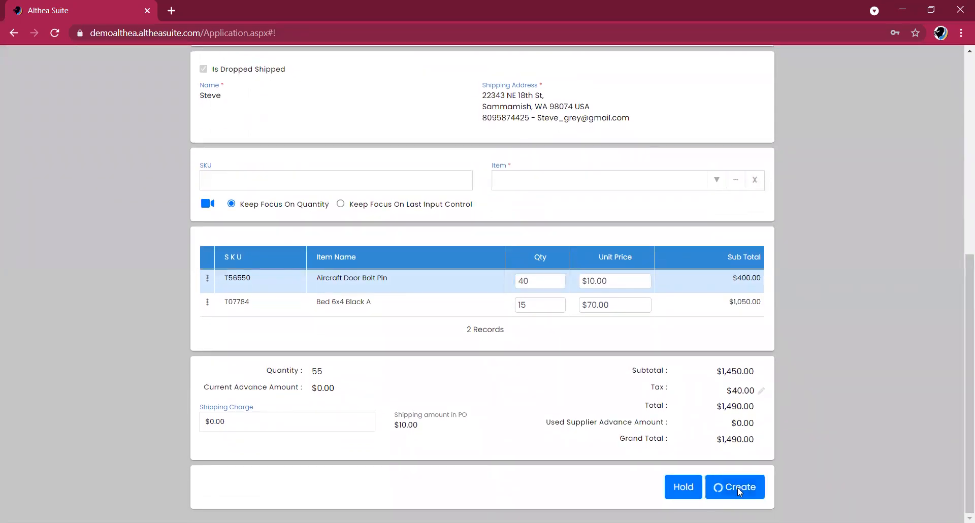